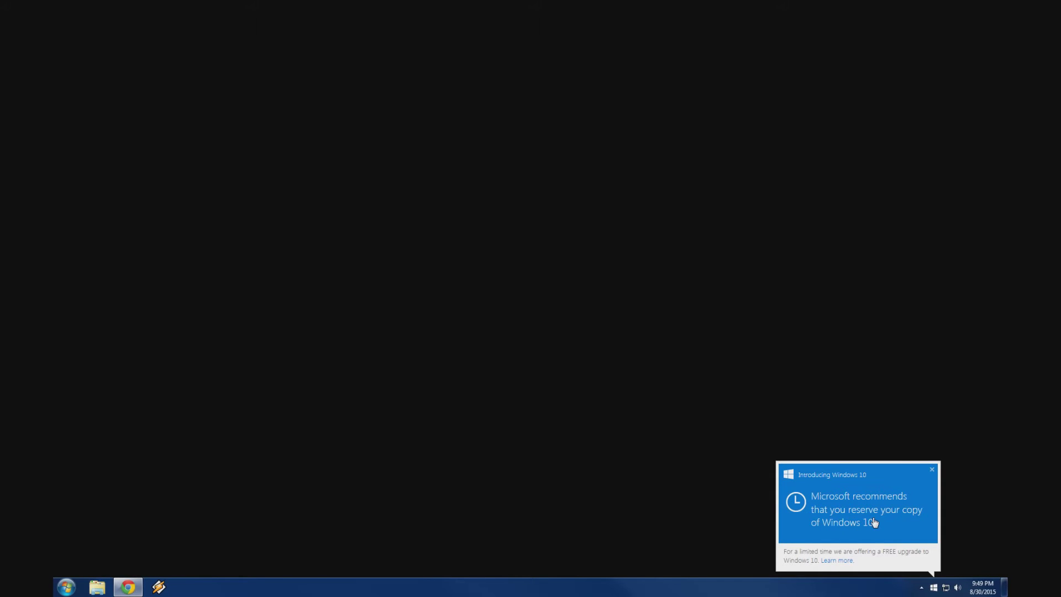
Set the GWX tray icon to 'Hide icon and notifications' and dismiss the Introducing Windows 10 popup
left_click(921, 588)
left_click(923, 559)
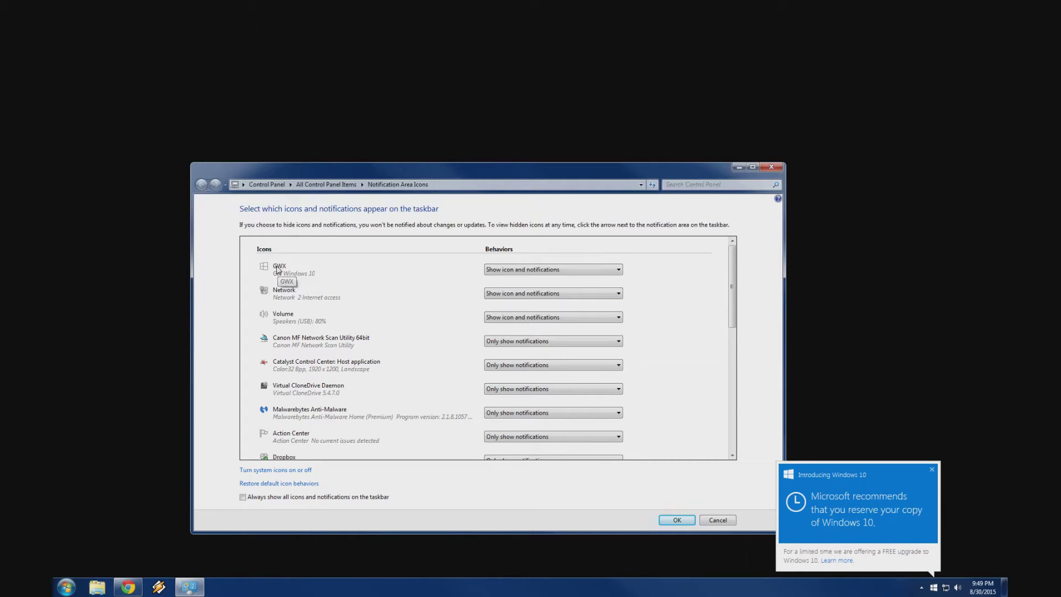
left_click(513, 271)
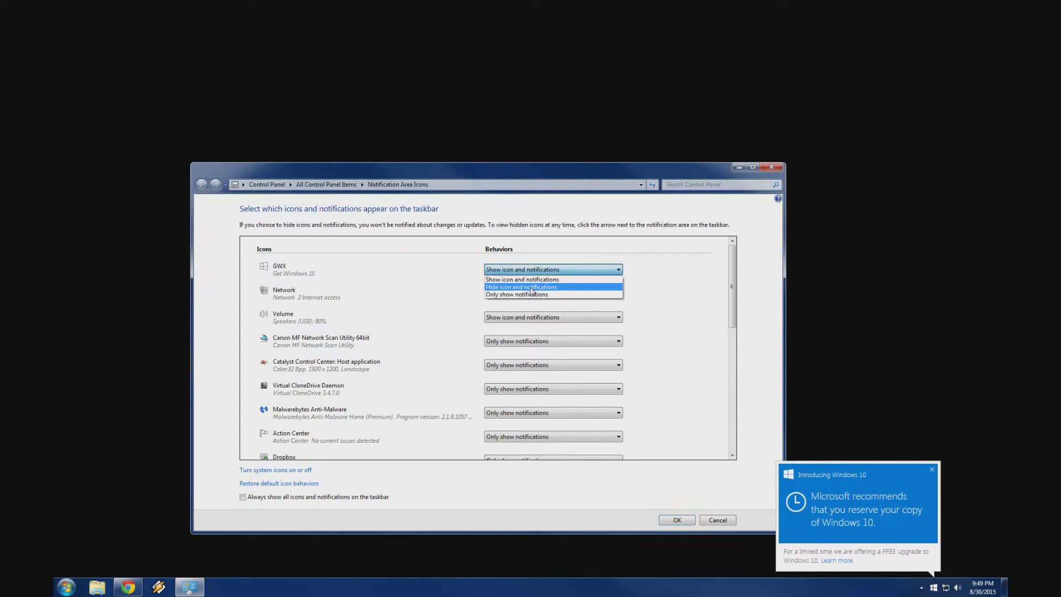
left_click(559, 287)
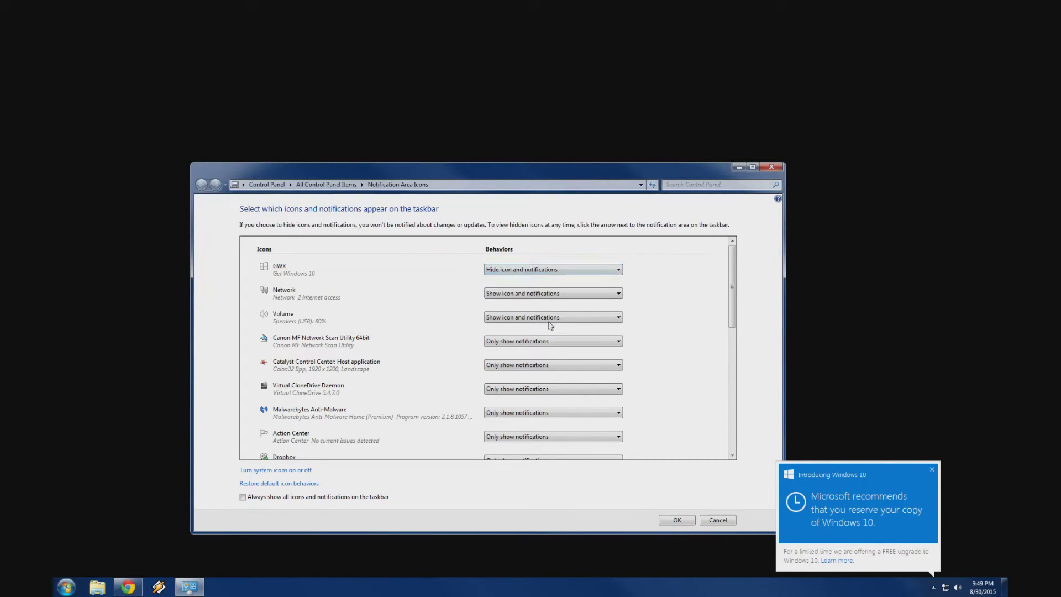
left_click(677, 520)
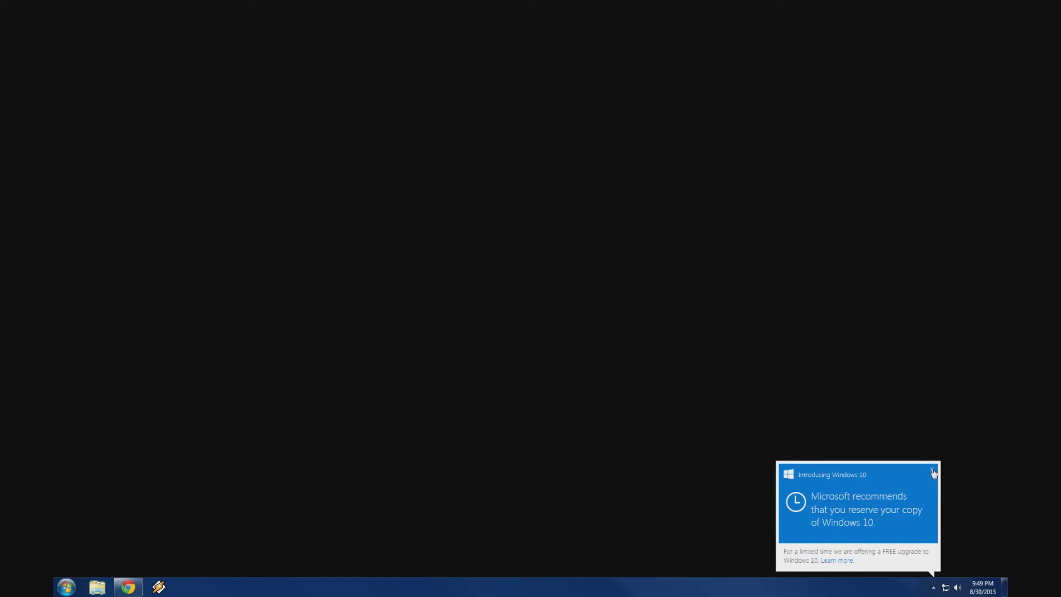
left_click(933, 473)
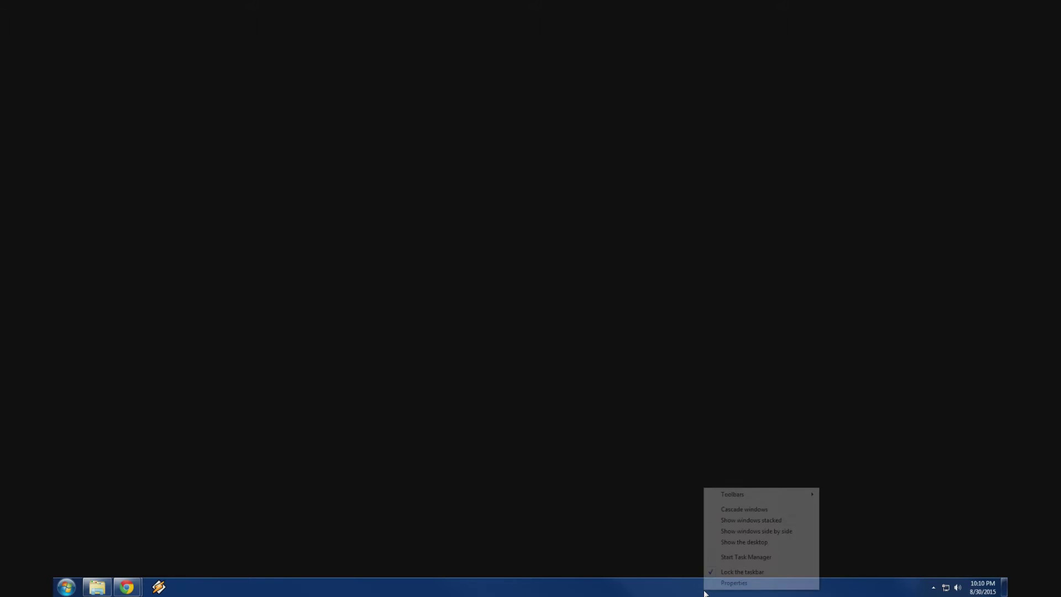
End the GWX.exe process in Task Manager and confirm the termination
left_click(740, 558)
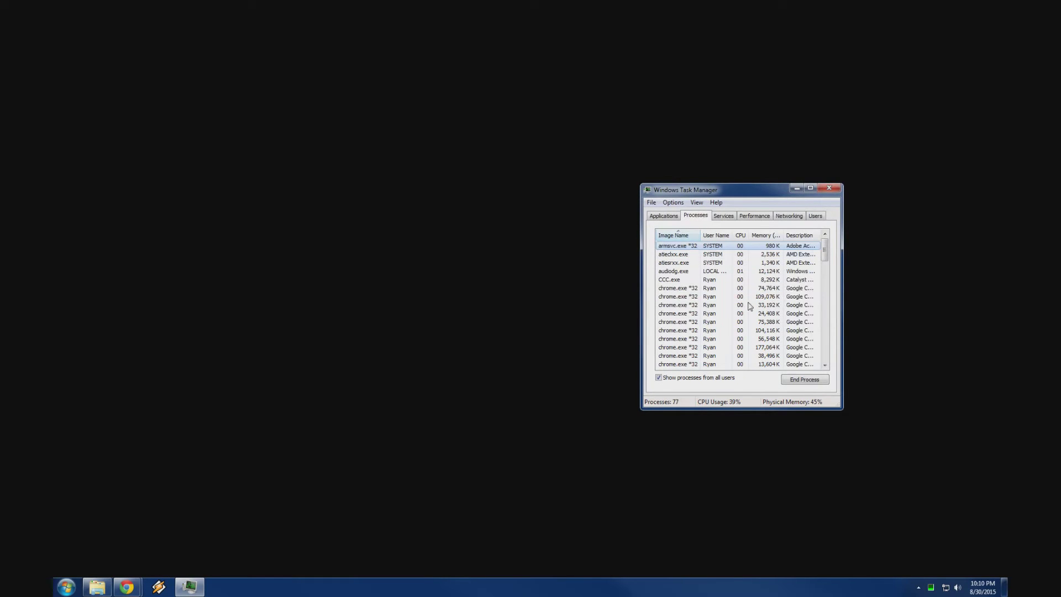
left_click_drag(826, 260, 826, 294)
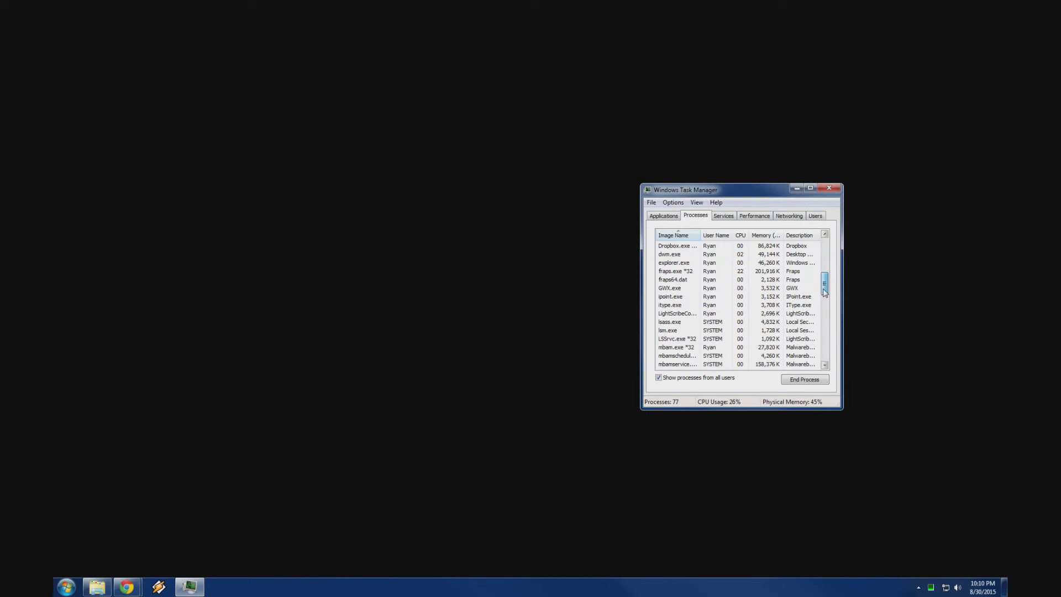
left_click(698, 289)
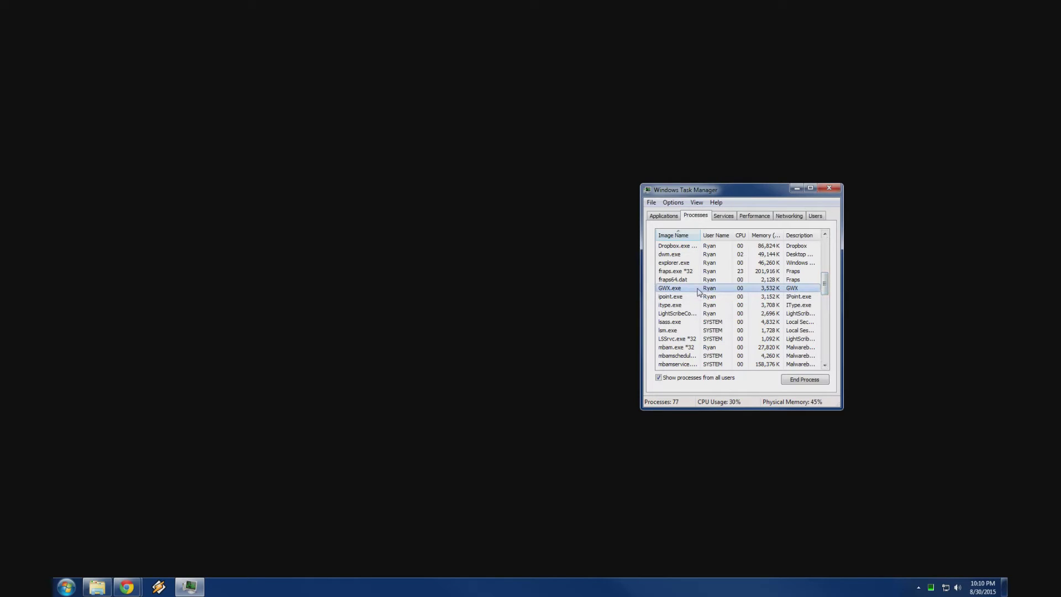
right_click(698, 290)
left_click(718, 308)
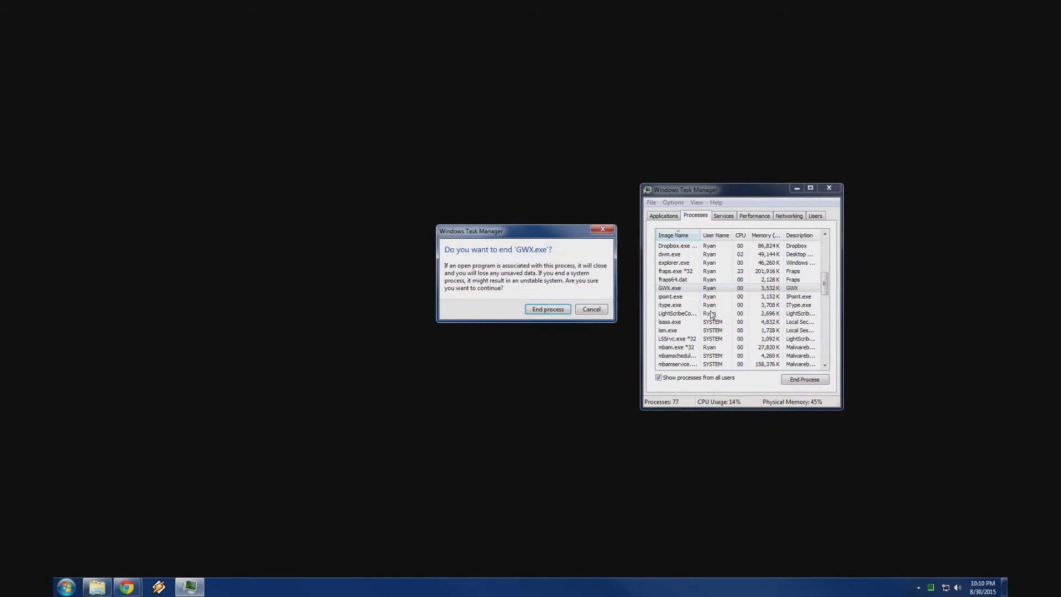
left_click(547, 308)
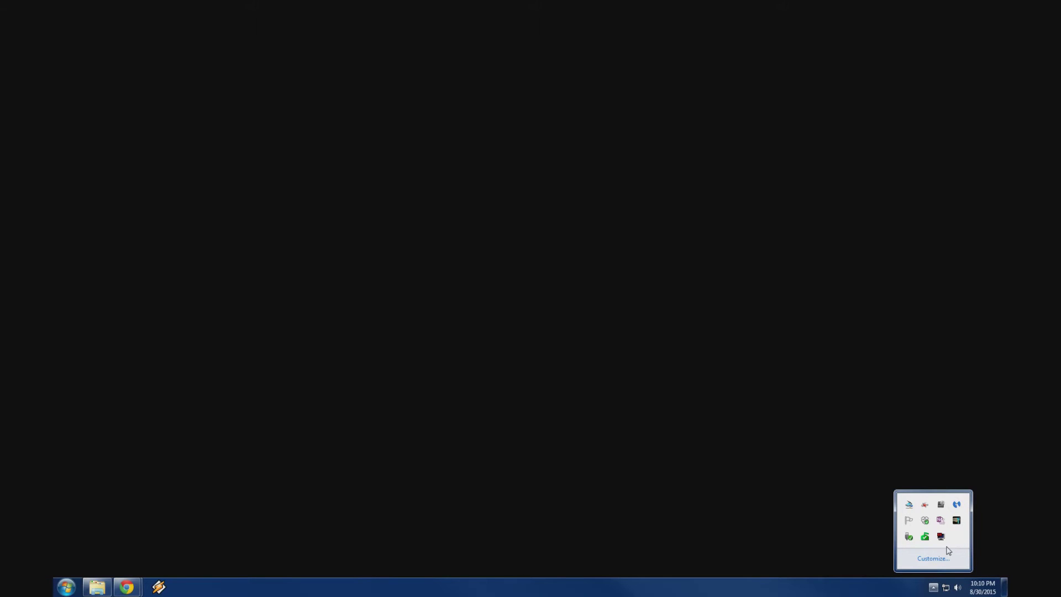
Launch Command Prompt from Accessories using Run as administrator
left_click(866, 438)
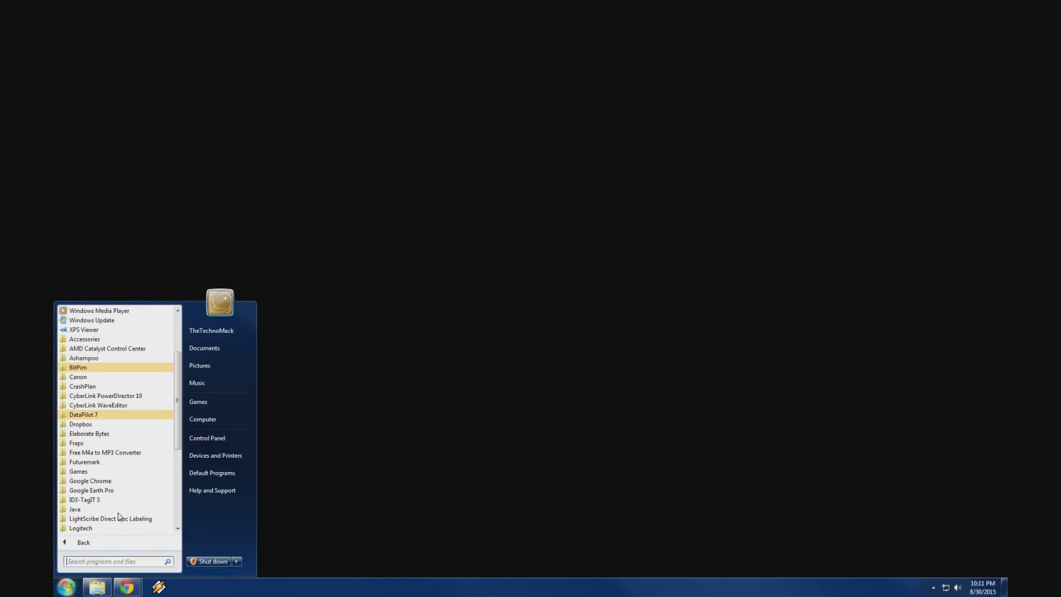
left_click(102, 339)
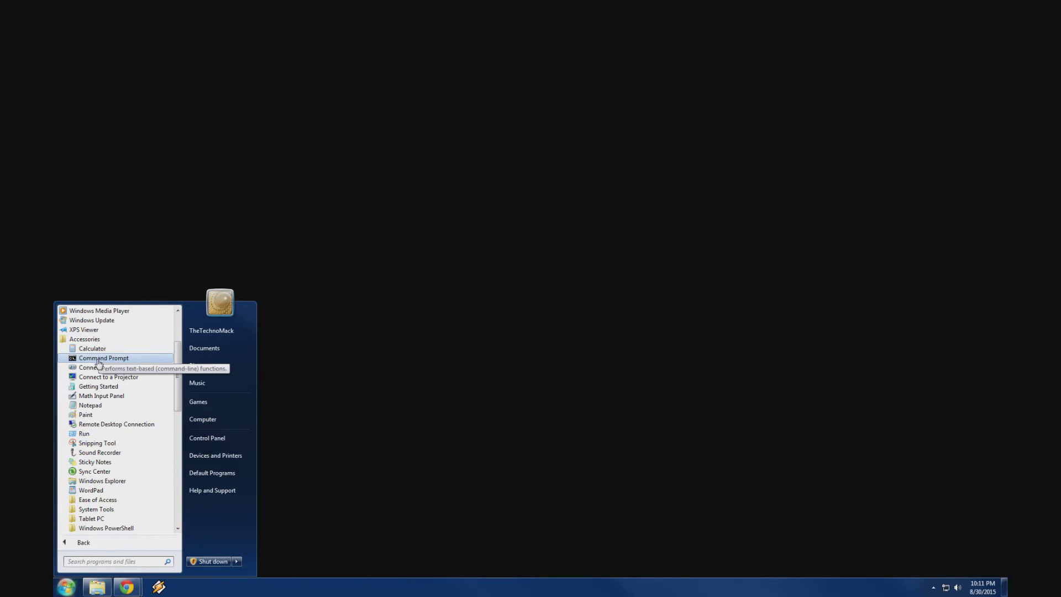
right_click(99, 362)
left_click(121, 376)
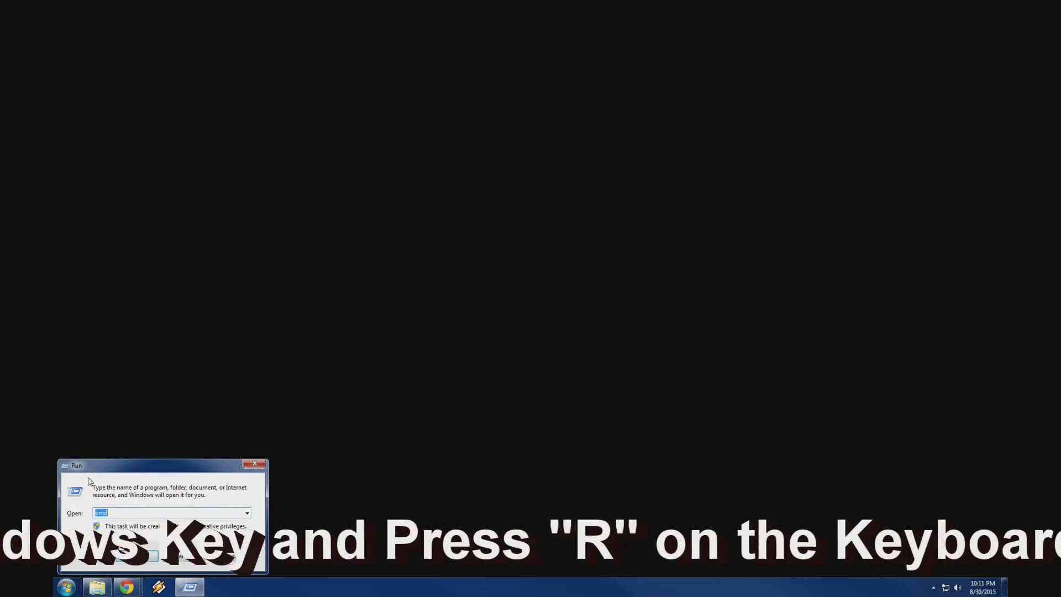
Run 'wusa /uninstall /kb:3035583' in the admin prompt and confirm removing update KB3035583
type("cmd")
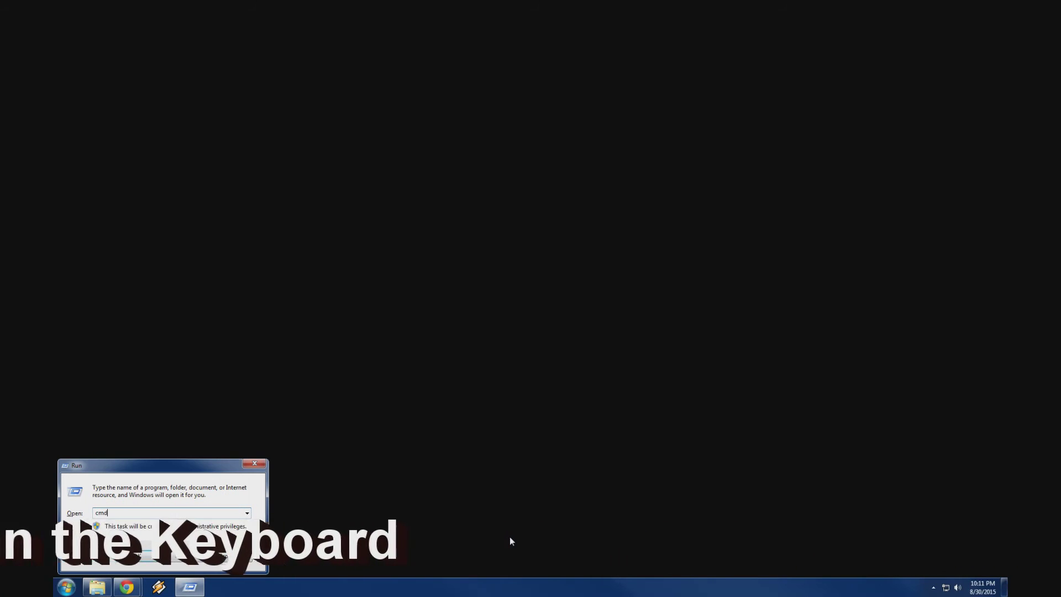
key("Return")
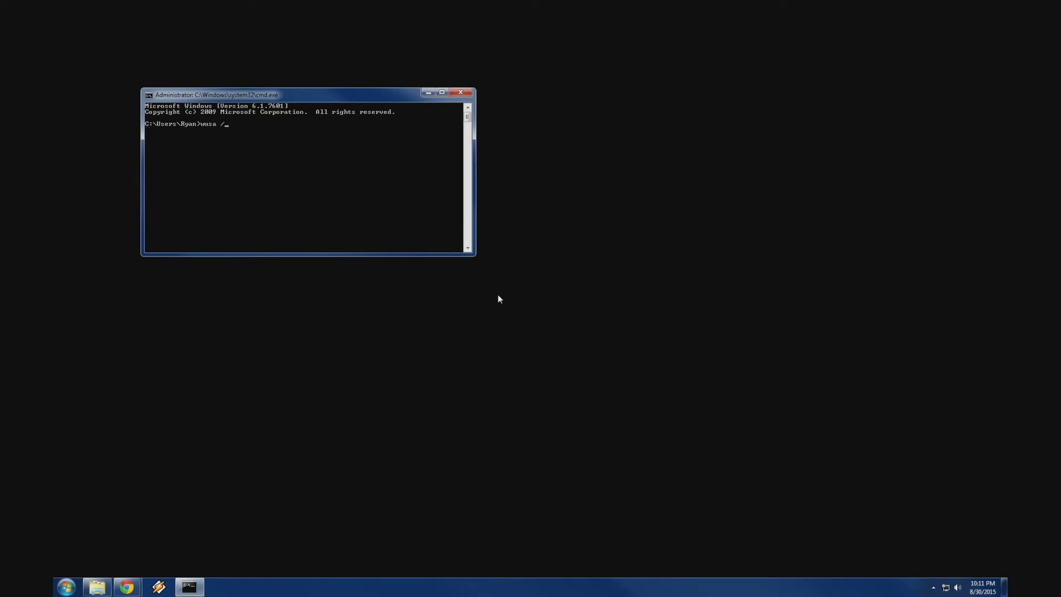
type("wusa /uninstall /kb:3035583")
key("Return")
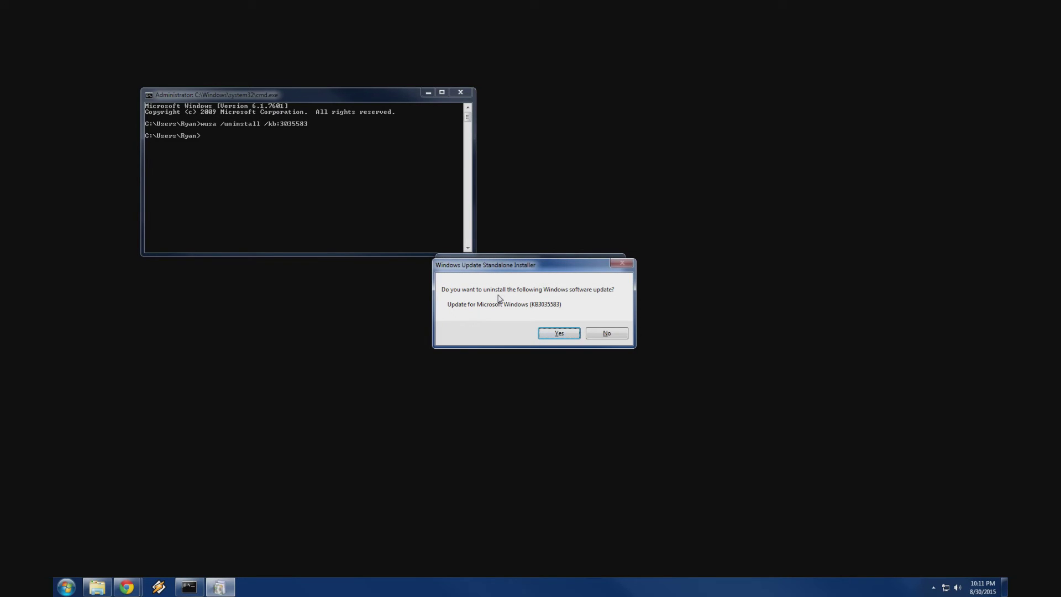
left_click(560, 335)
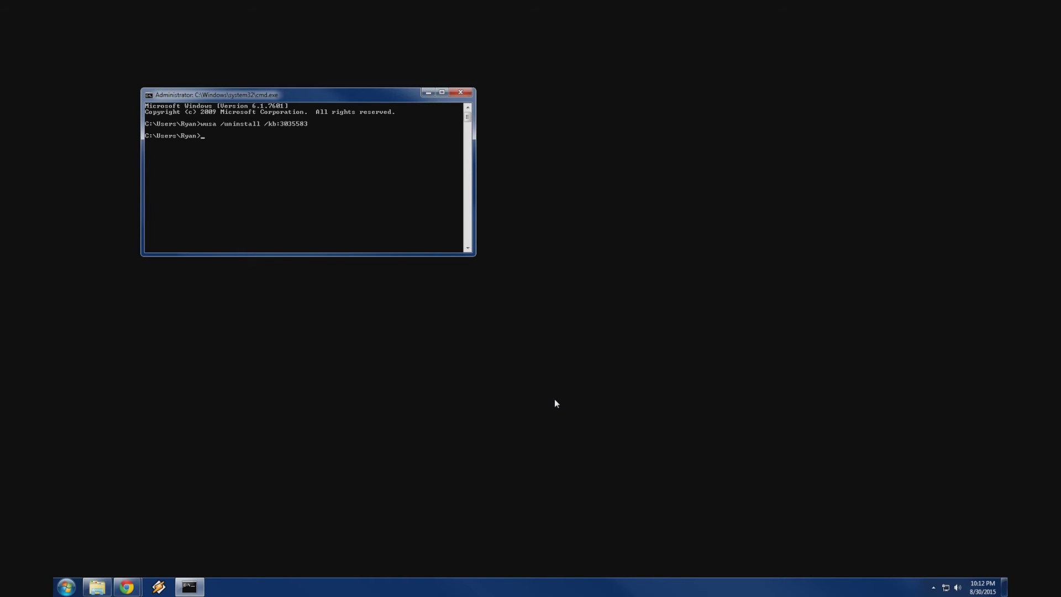
Close Command Prompt and open Windows Update by searching 'windows update' in Control Panel
left_click(460, 93)
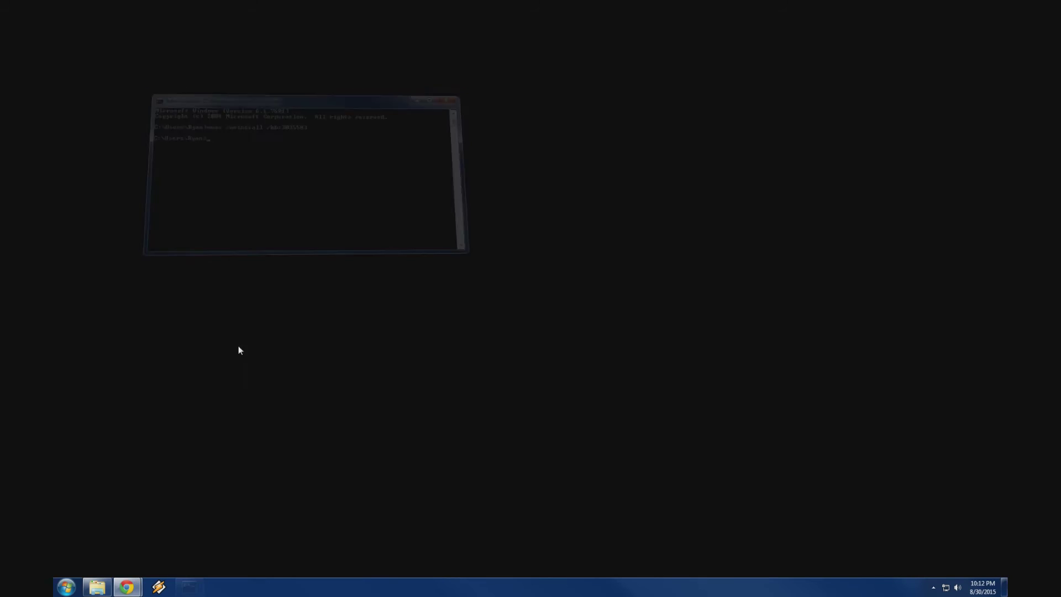
left_click(66, 587)
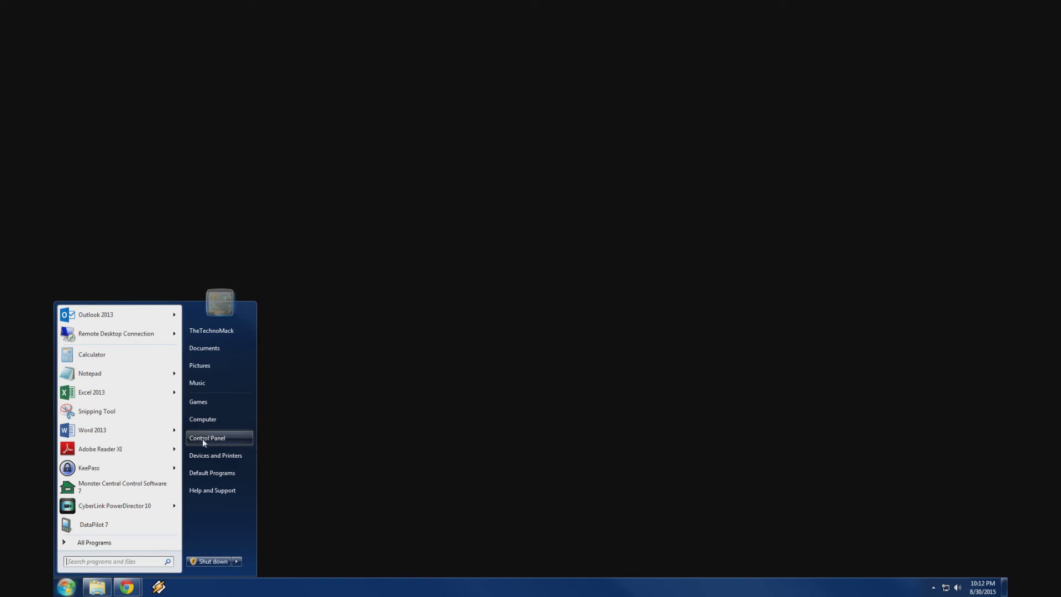
left_click(202, 438)
left_click(700, 185)
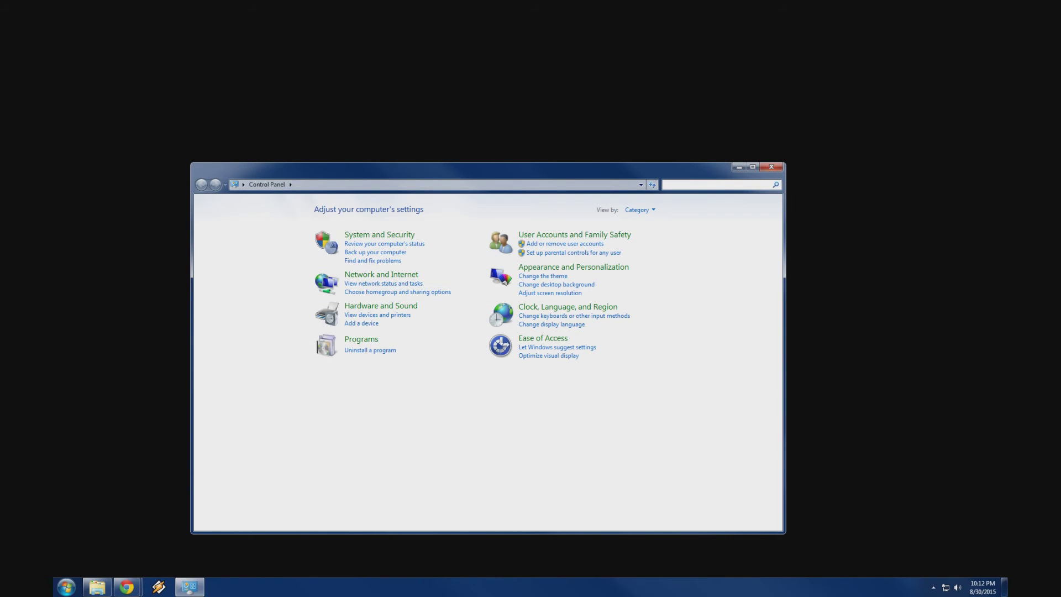
type("windows update")
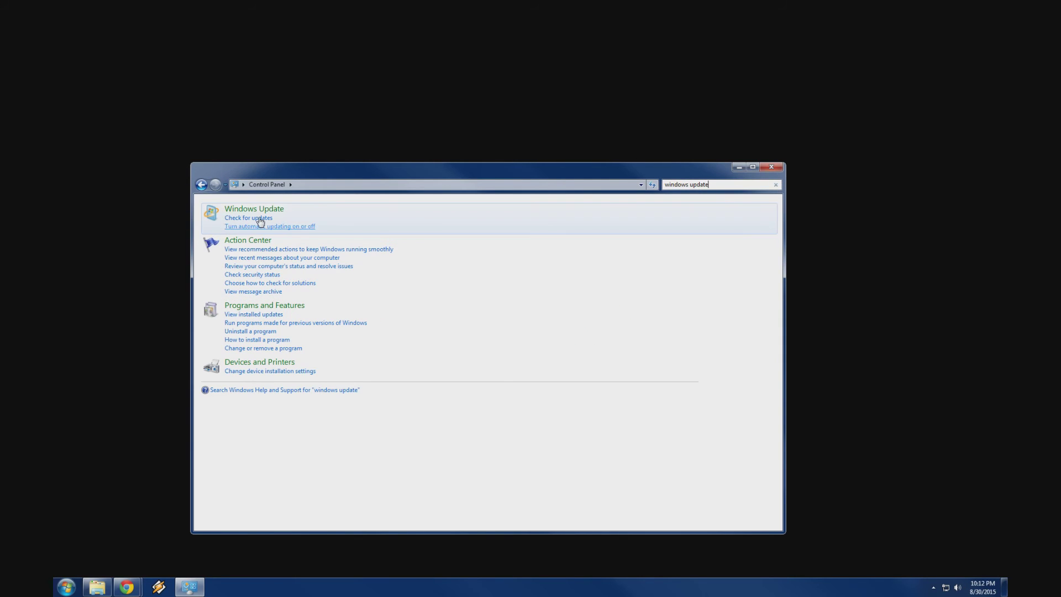
left_click(271, 232)
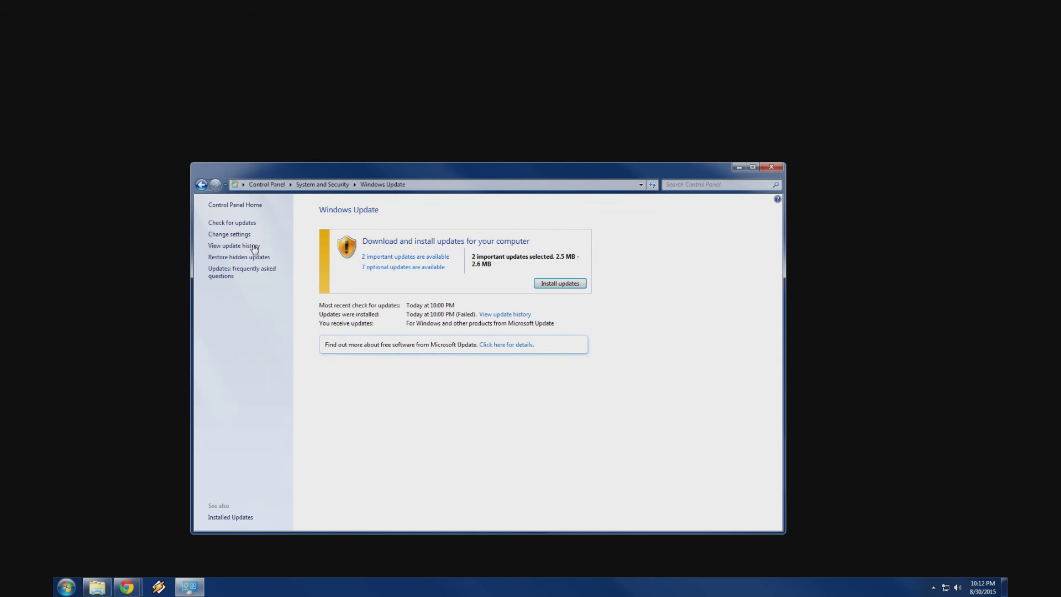
Set important updates to 'Download updates but let me choose whether to install them', then close Windows Update
left_click(232, 237)
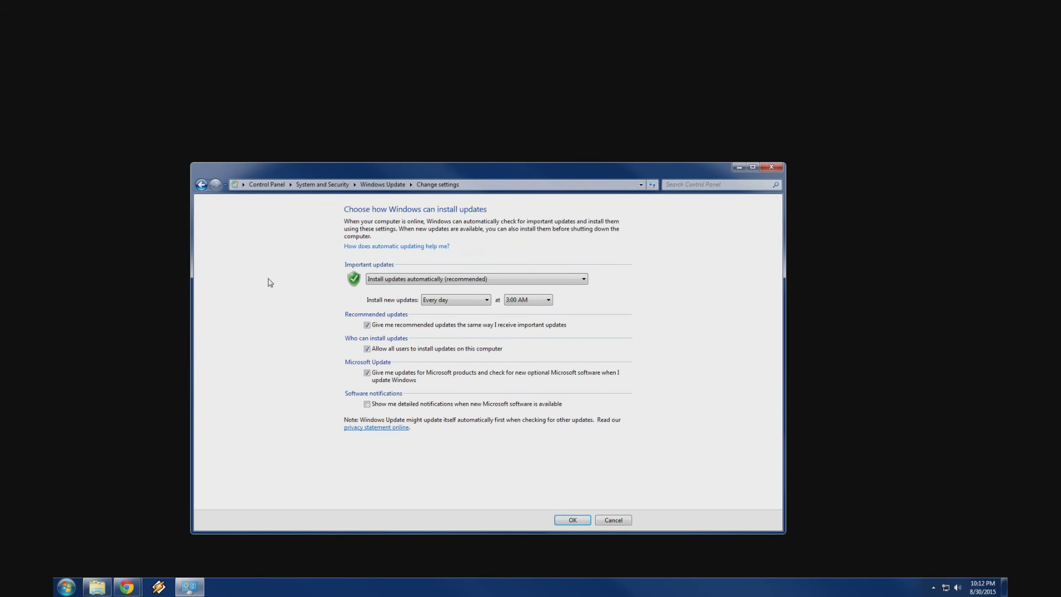
left_click(422, 281)
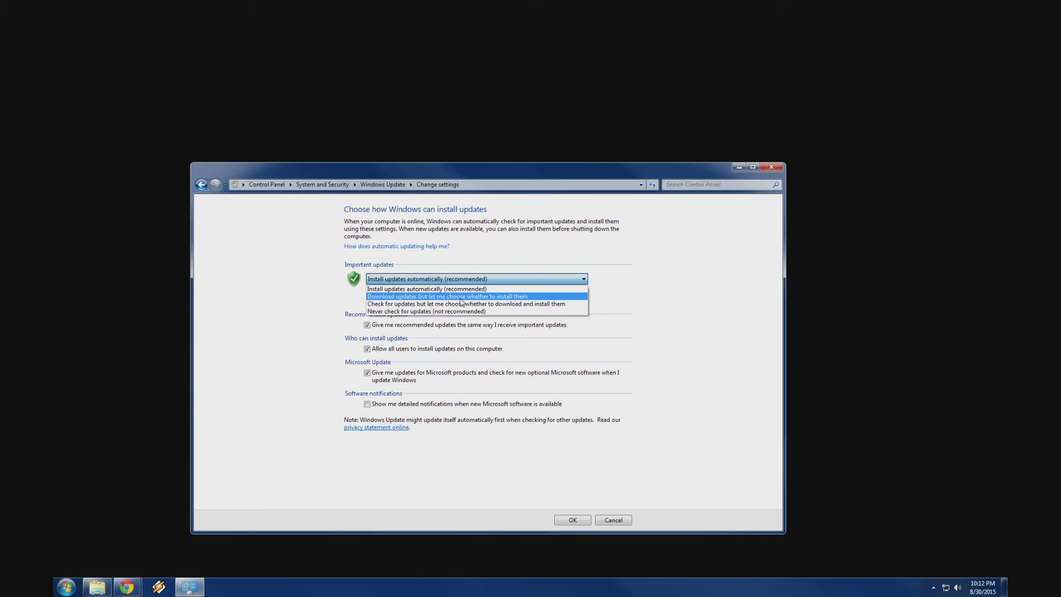
left_click(490, 296)
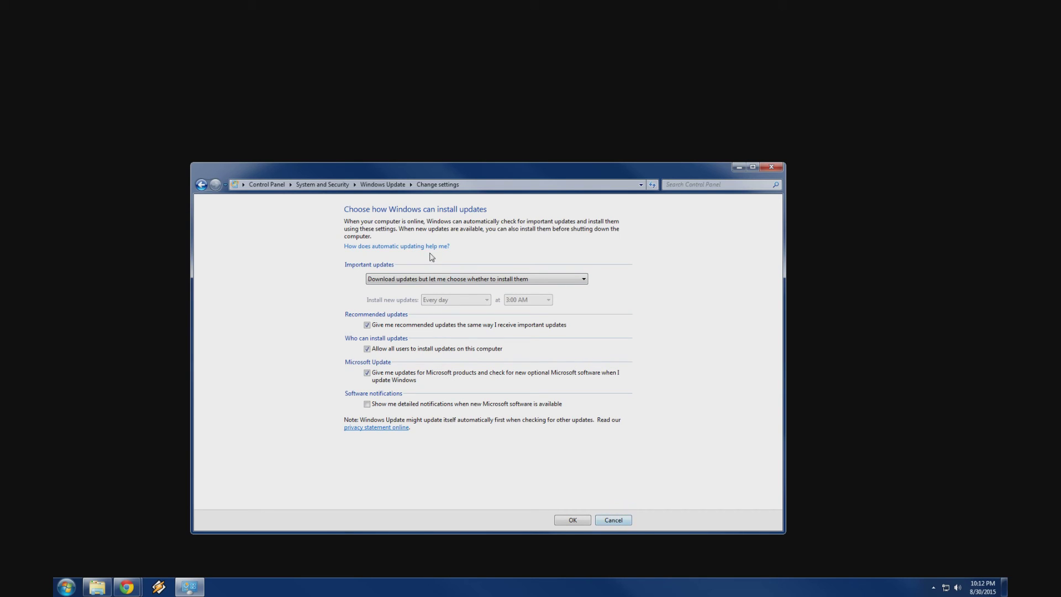
left_click(426, 279)
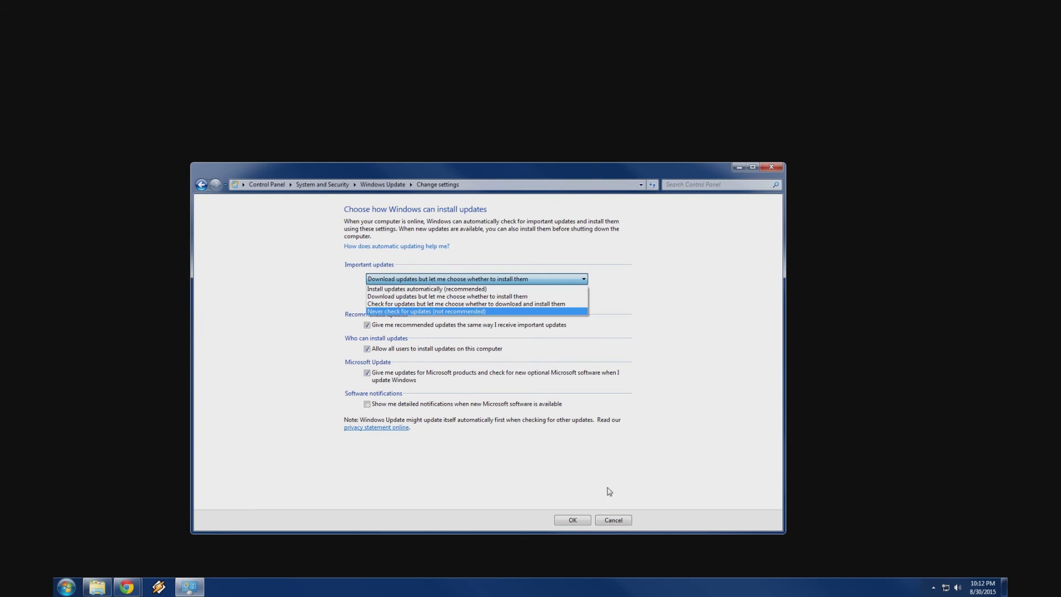
left_click(629, 528)
left_click(605, 521)
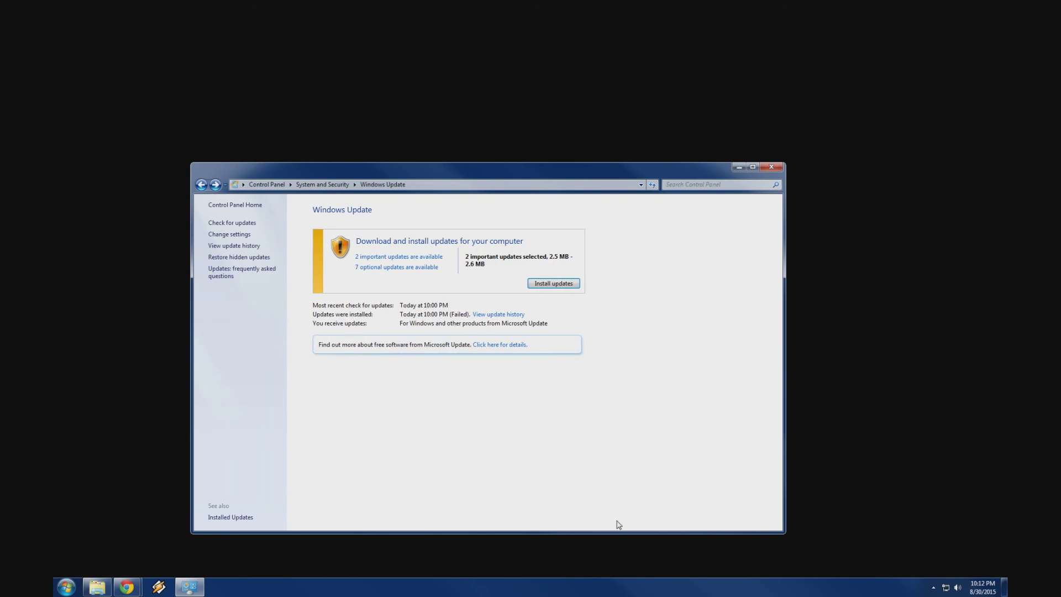
left_click(770, 168)
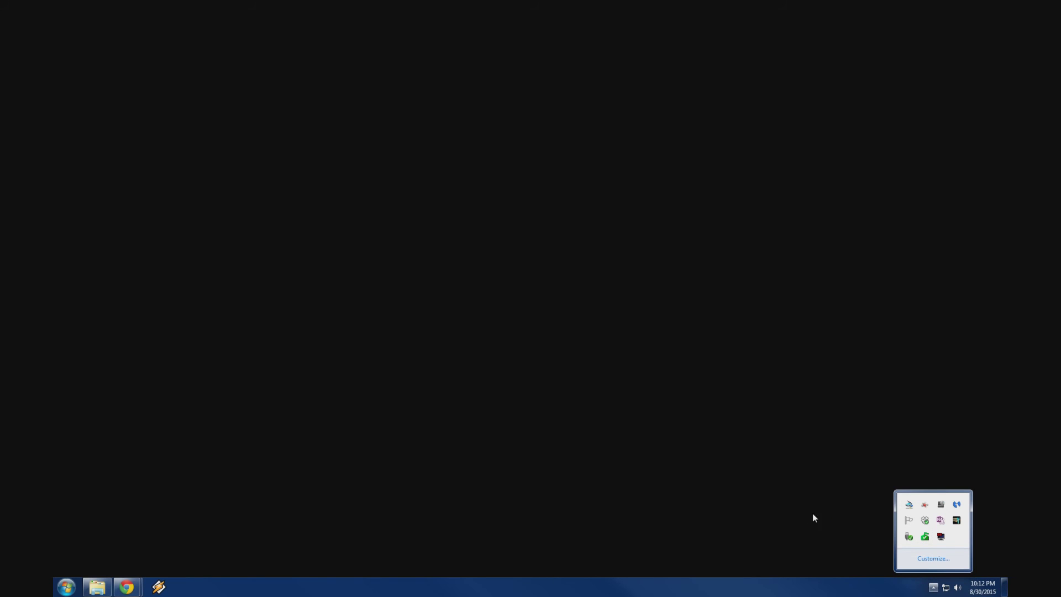
Keep GWX.exe on 'Hide icon and notifications' in Notification Area Icons and save with OK
left_click(753, 419)
left_click(933, 588)
left_click(932, 588)
left_click(932, 558)
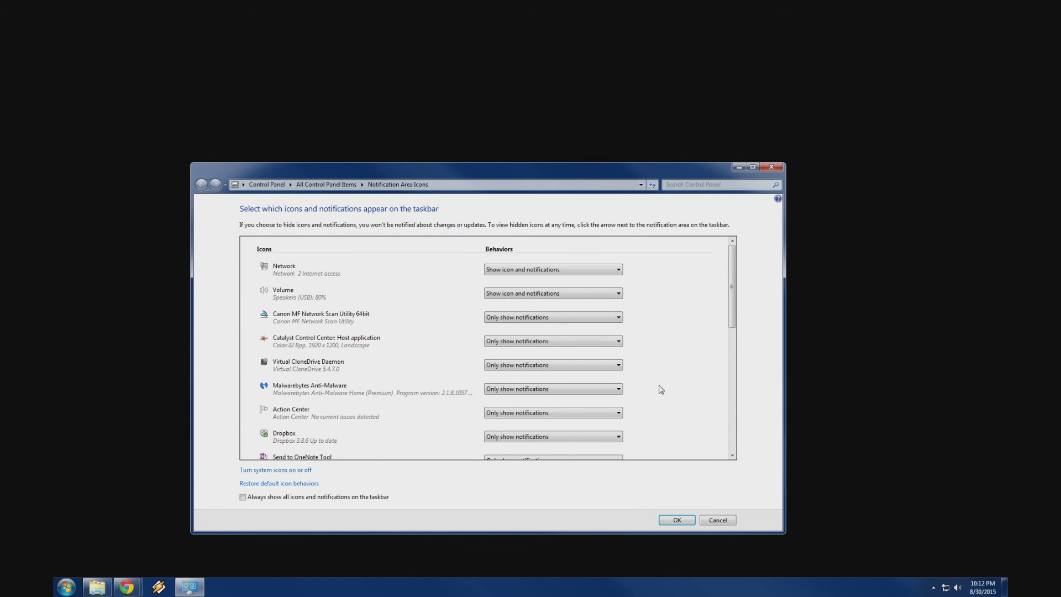
left_click_drag(734, 303, 727, 384)
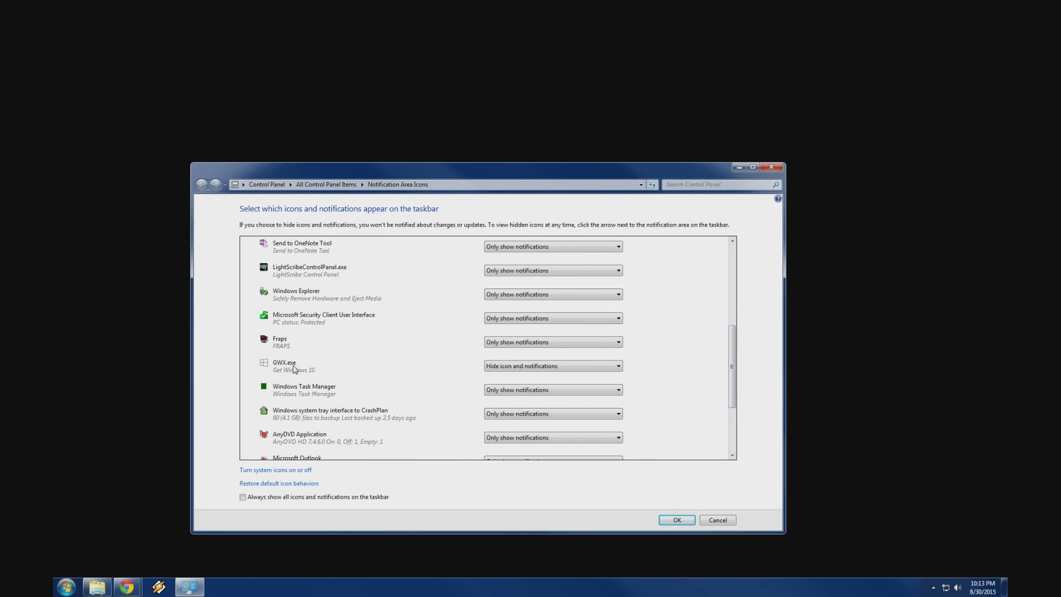
left_click(545, 367)
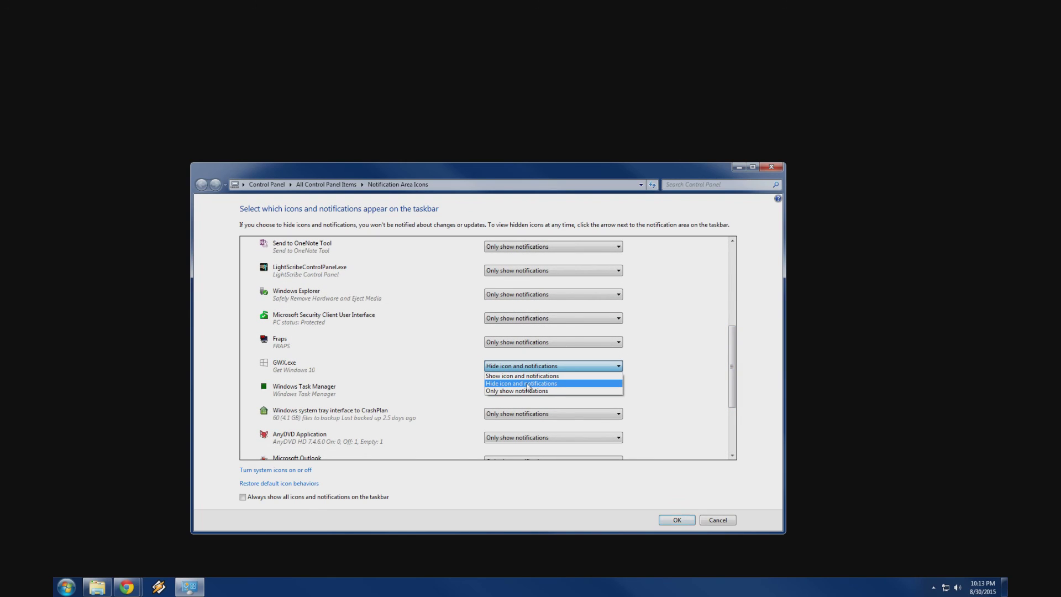
left_click(528, 383)
left_click(676, 520)
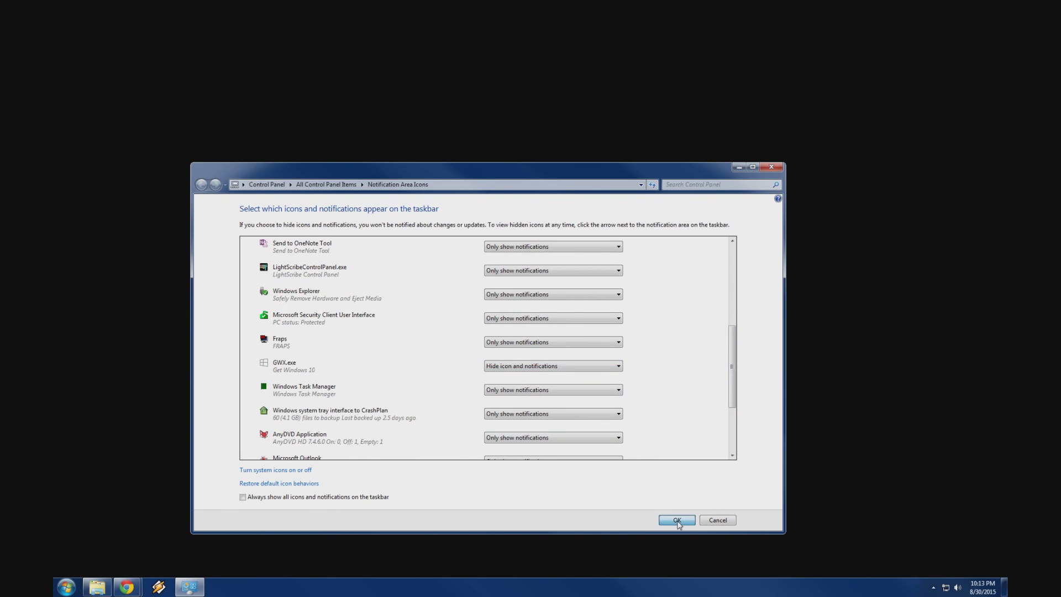